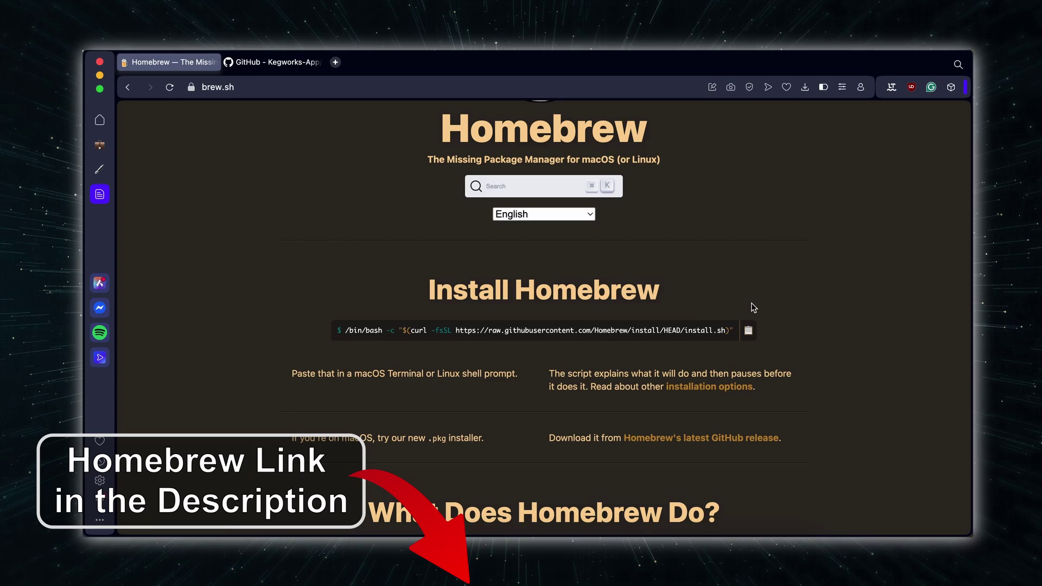
Copy the Homebrew install command from the site and launch Terminal through Spotlight.
{"action": "left_click", "coordinate": [750, 335]}
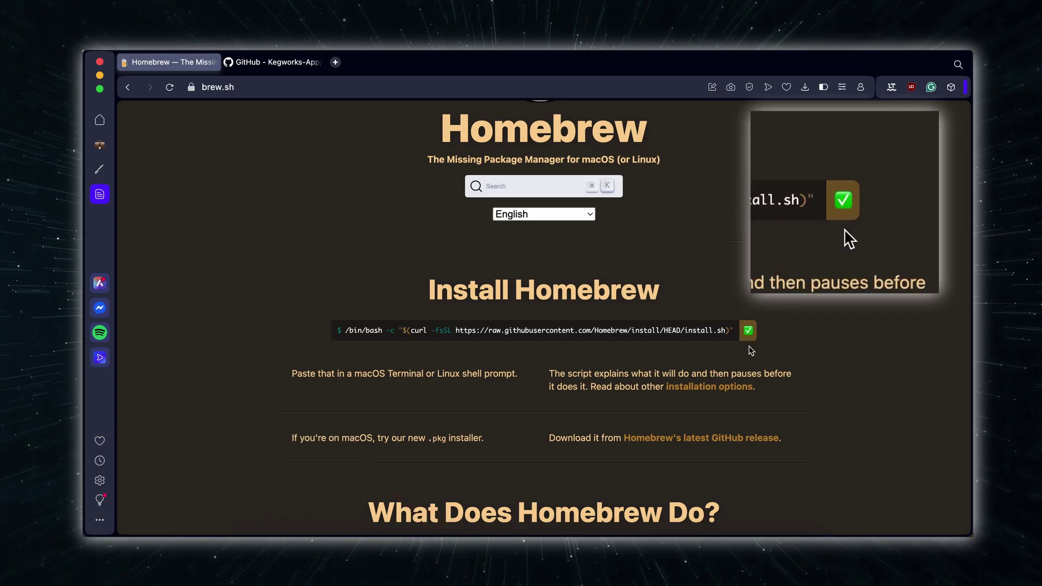
{"action": "key", "text": "super+space"}
{"action": "type", "text": "t"}
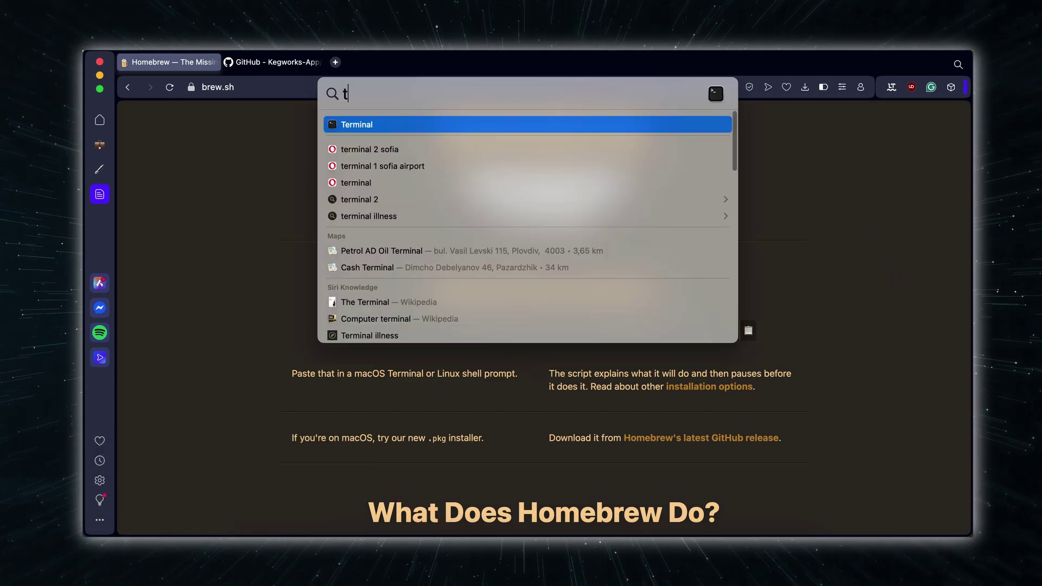
{"action": "type", "text": "erminalal"}
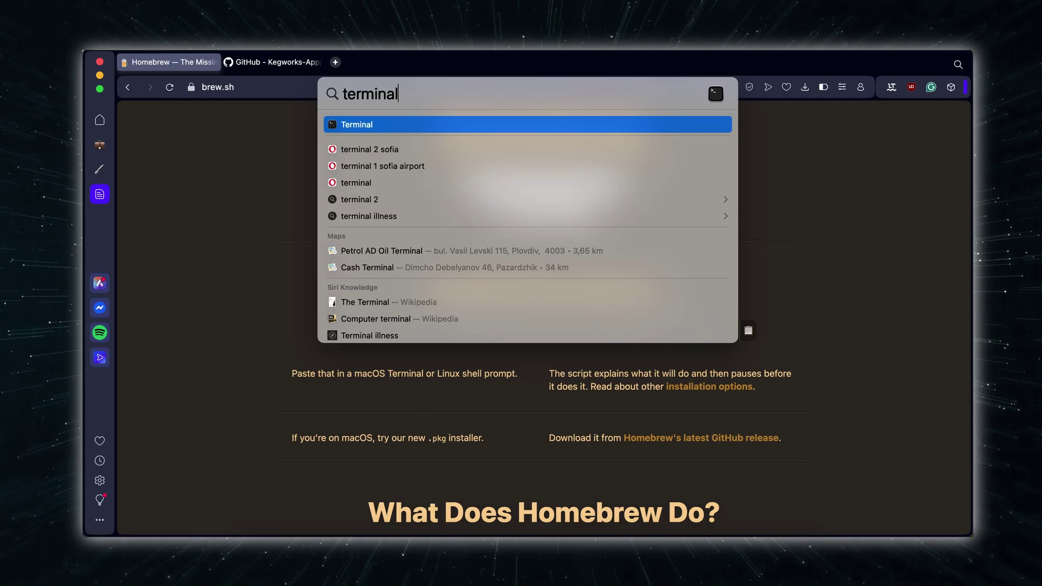
{"action": "key", "text": "Return"}
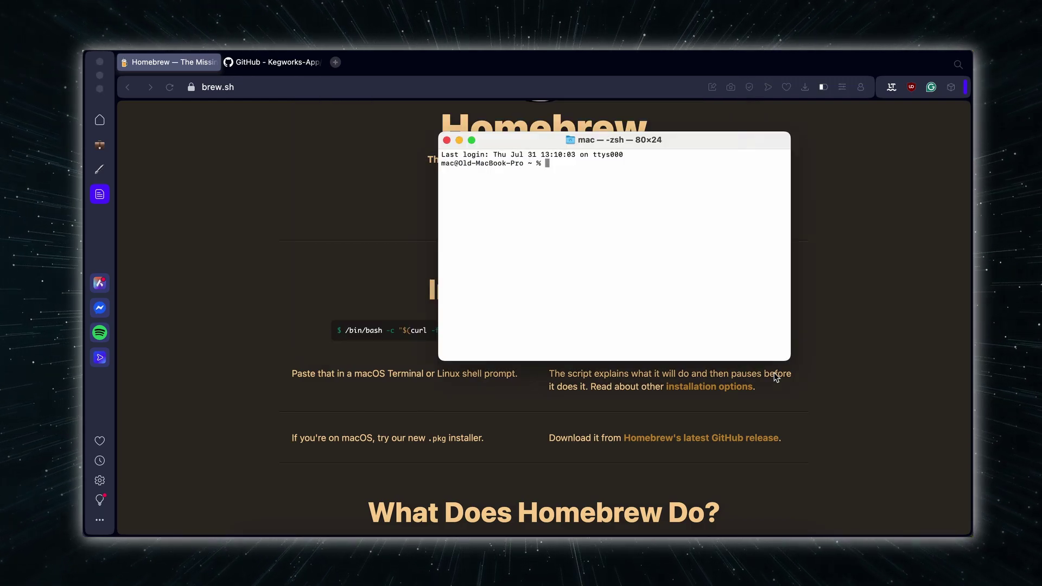
Run the pasted Homebrew install command, entering the admin password when asked.
{"action": "key", "text": "super+v"}
{"action": "key", "text": "Return"}
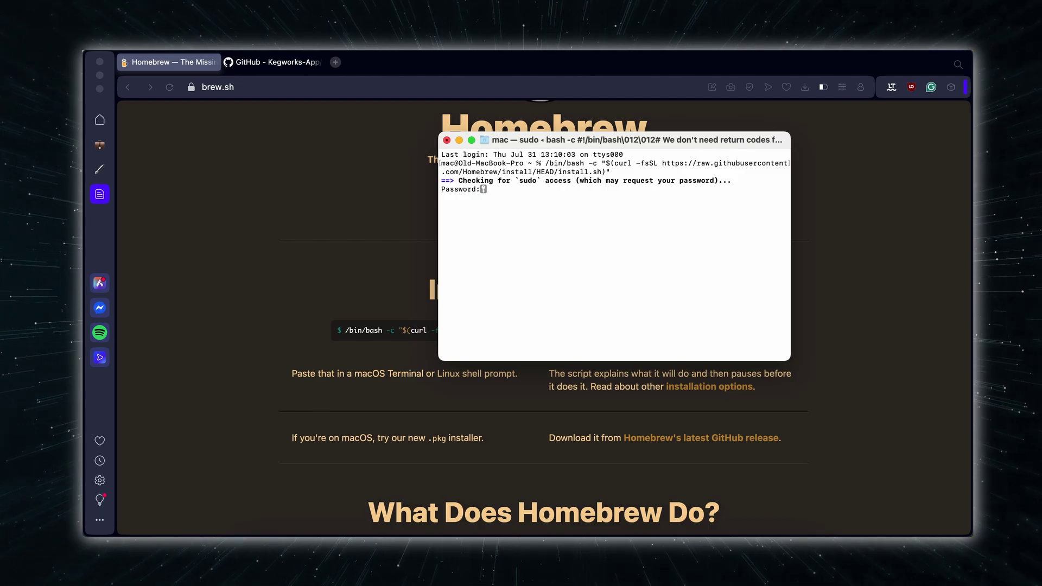
{"action": "key", "text": "Return"}
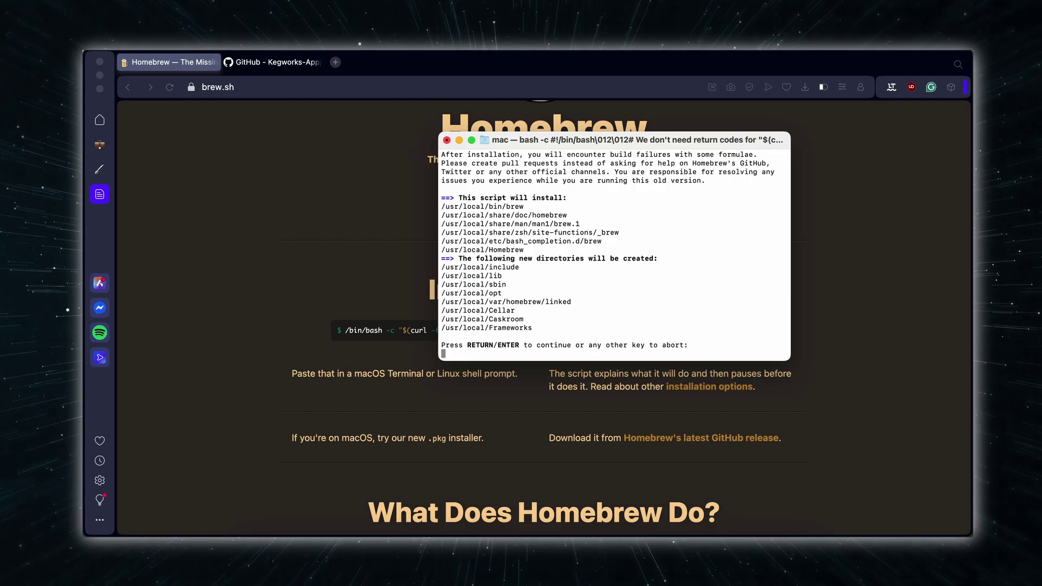
{"action": "key", "text": "Return"}
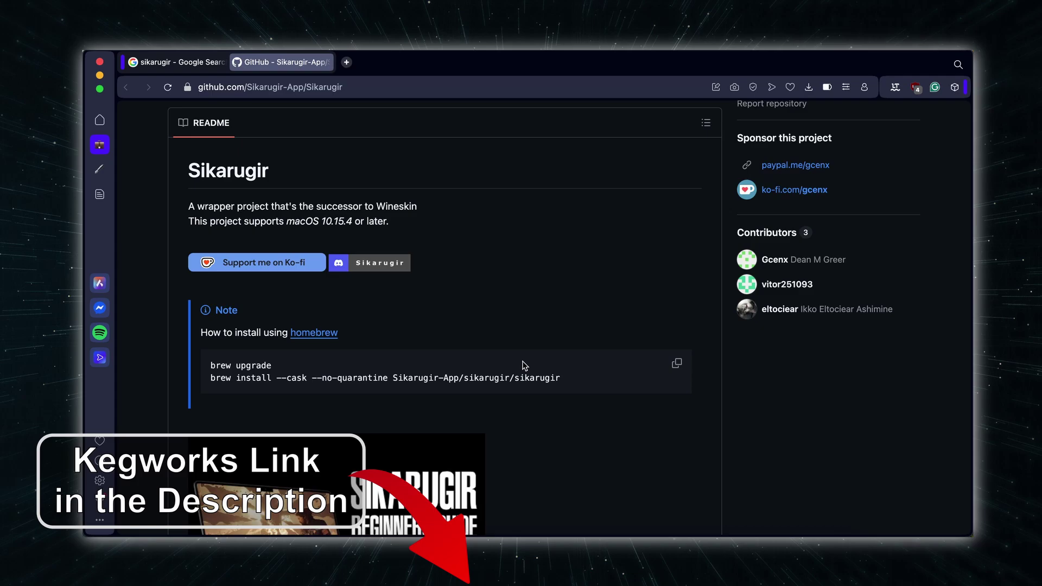
Install Sikarugir with the README's brew install --cask commands.
{"action": "triple_click", "coordinate": [525, 365]}
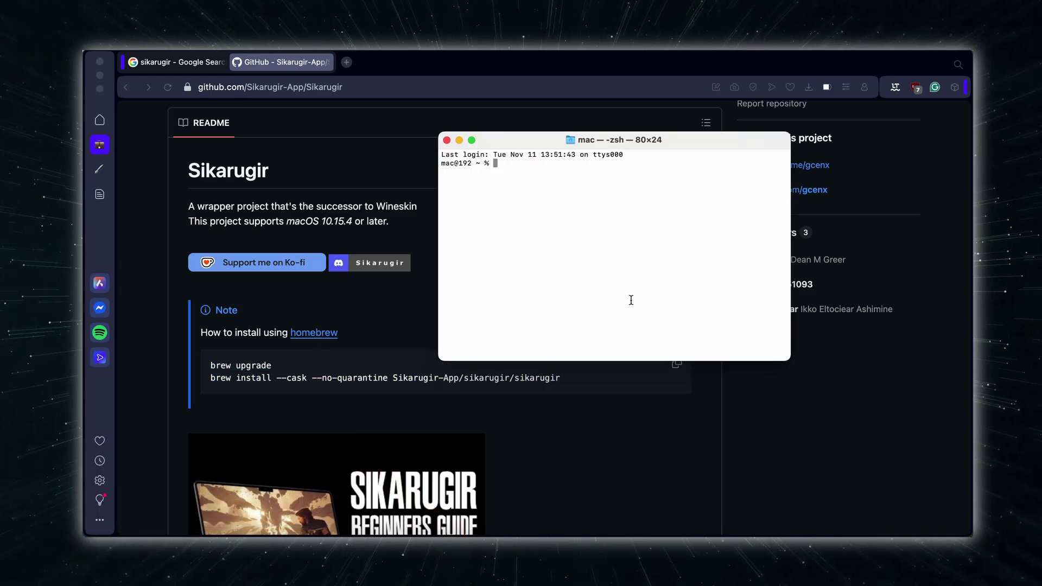
{"action": "key", "text": "super+v"}
{"action": "key", "text": "Return"}
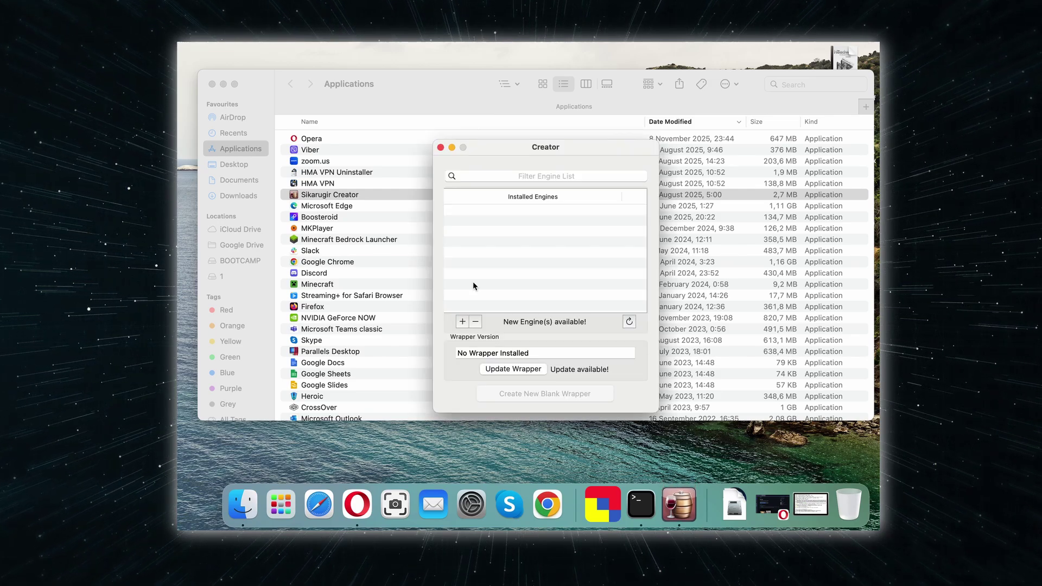
Download and install the WS12WineSikarugir10.0_1 engine.
{"action": "left_click", "coordinate": [463, 321]}
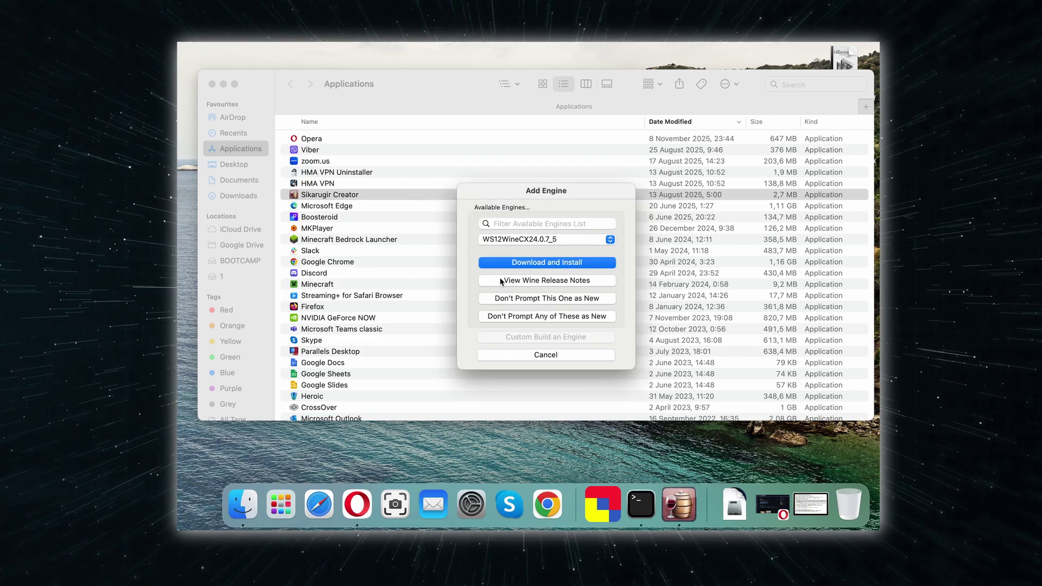
{"action": "left_click", "coordinate": [539, 244]}
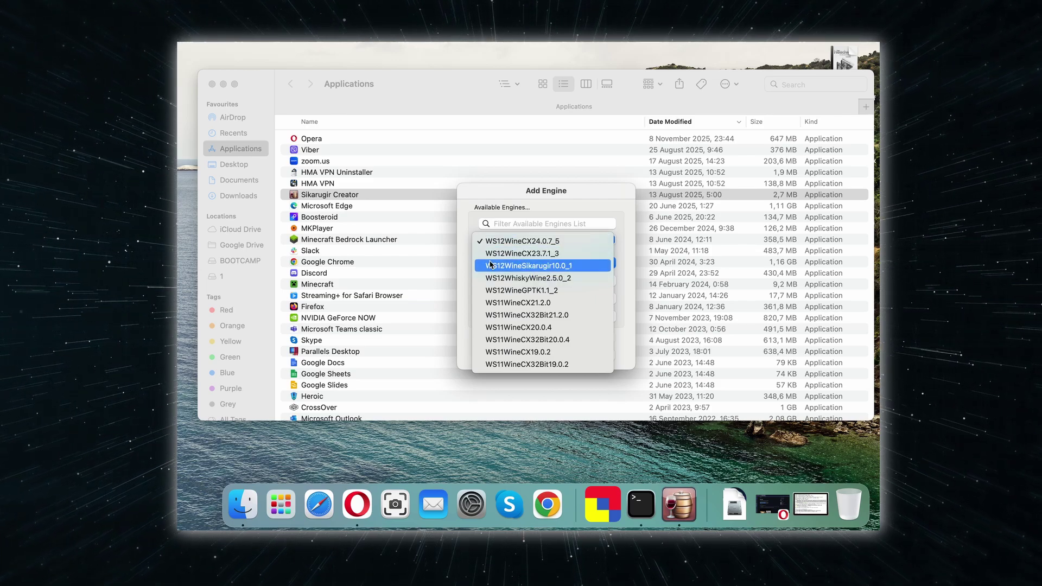
{"action": "left_click", "coordinate": [582, 267]}
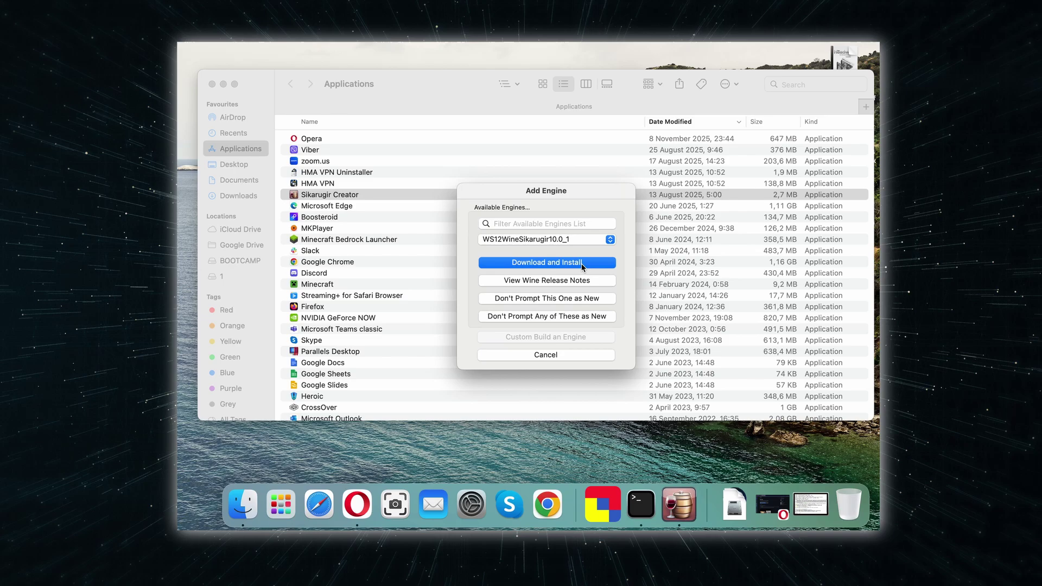
{"action": "left_click", "coordinate": [570, 264]}
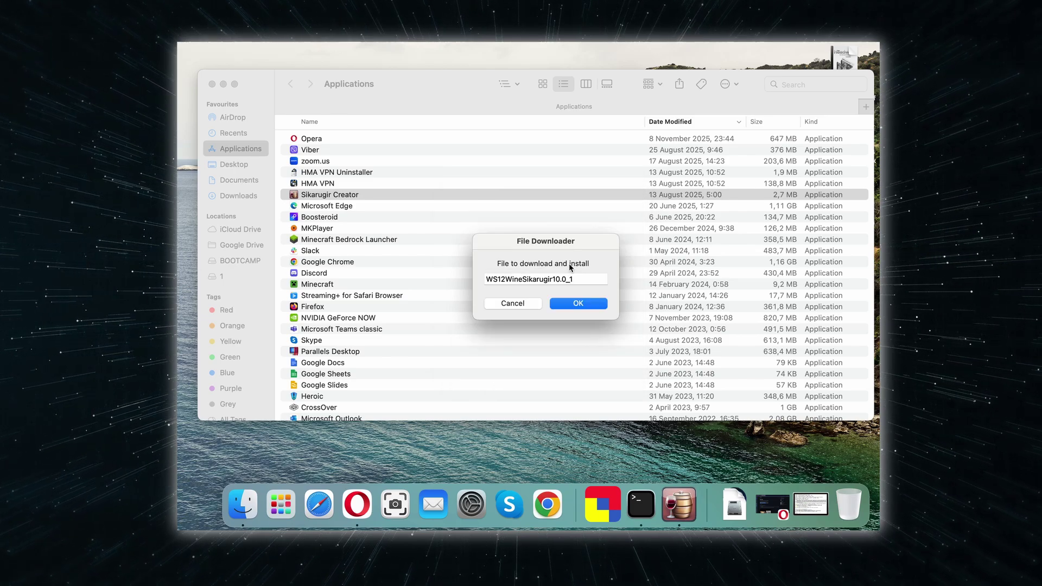
{"action": "left_click", "coordinate": [579, 304]}
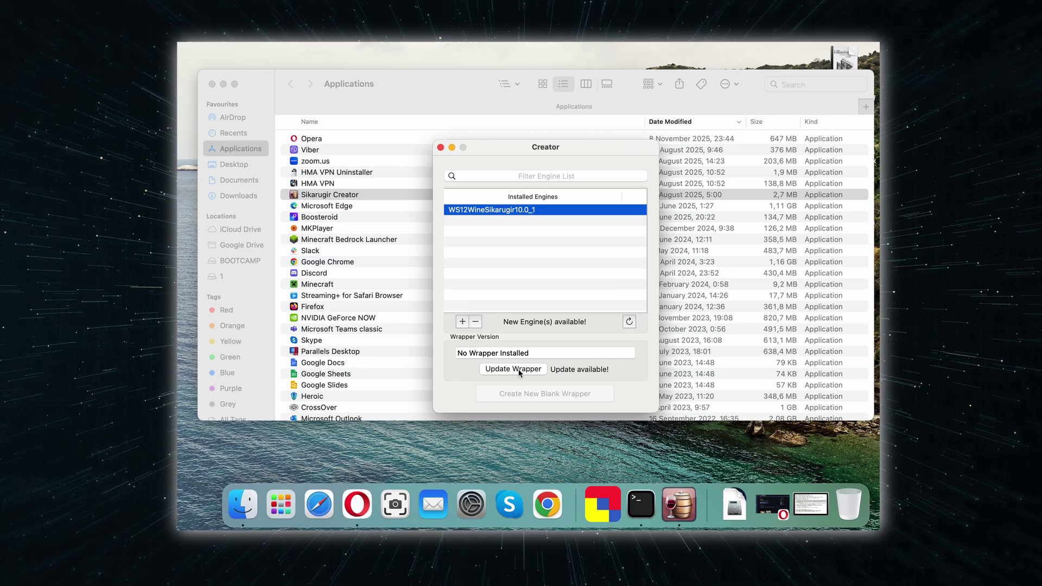
Update the wrapper template to 1.0.1 and create a blank wrapper named Steam.
{"action": "left_click", "coordinate": [520, 371]}
{"action": "left_click", "coordinate": [579, 308]}
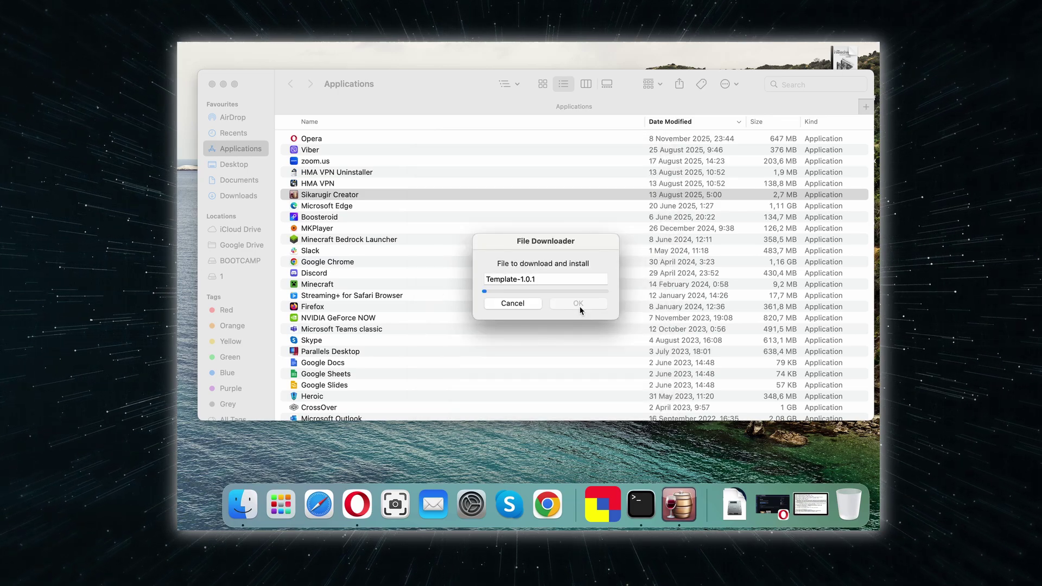
{"action": "left_click", "coordinate": [564, 399]}
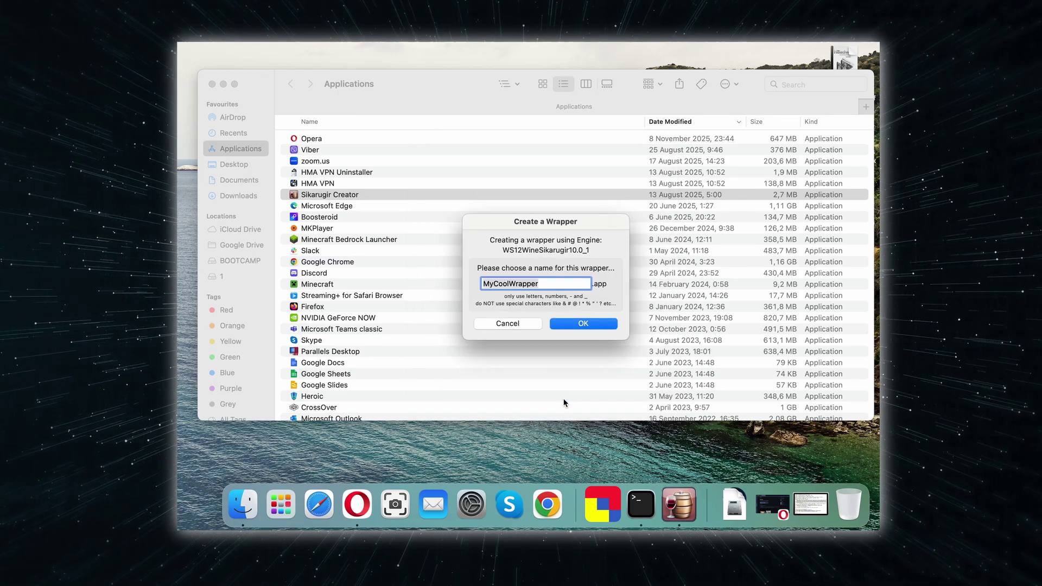
{"action": "type", "text": "Steam"}
{"action": "left_click", "coordinate": [593, 330]}
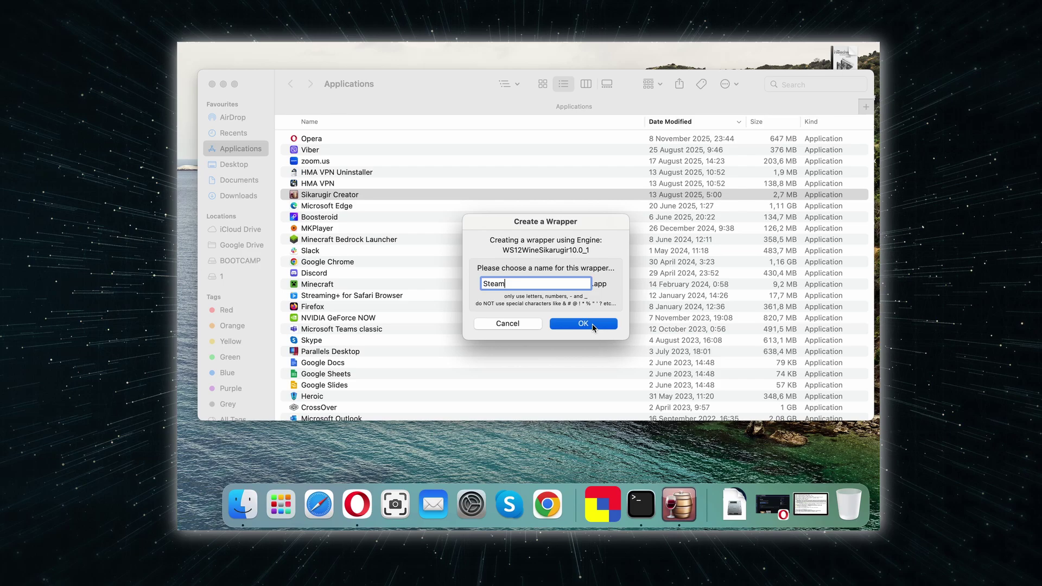
{"action": "left_click", "coordinate": [527, 242]}
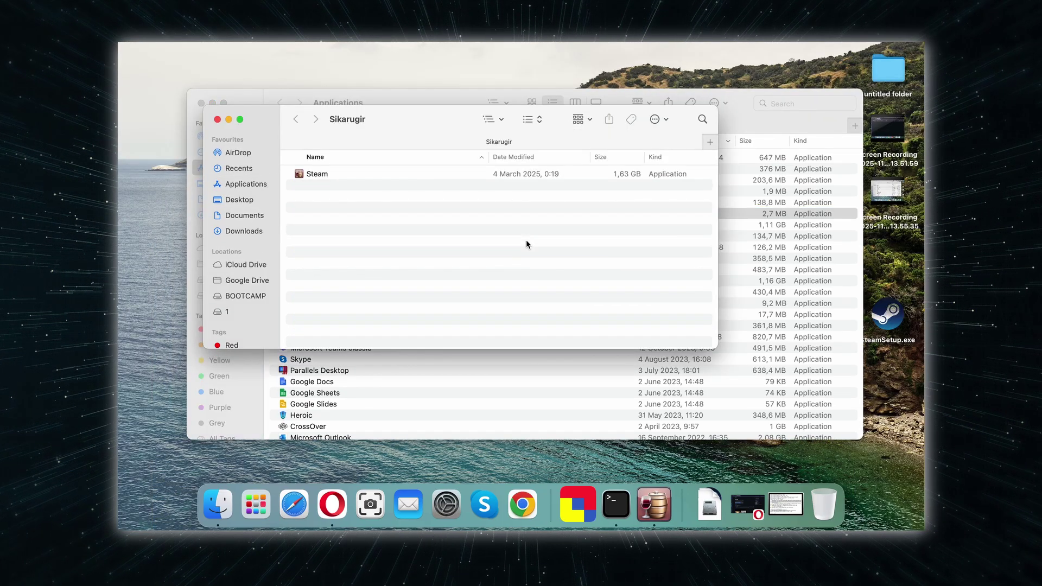
Download SteamSetup.exe to the Desktop and set it as the Steam wrapper's Windows program.
{"action": "double_click", "coordinate": [339, 173]}
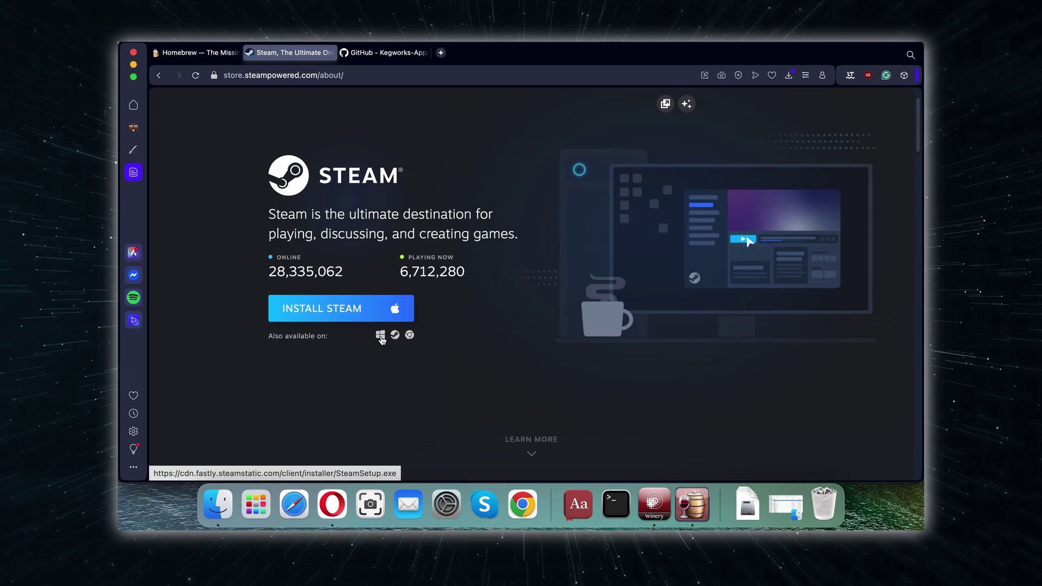
{"action": "left_click", "coordinate": [380, 336]}
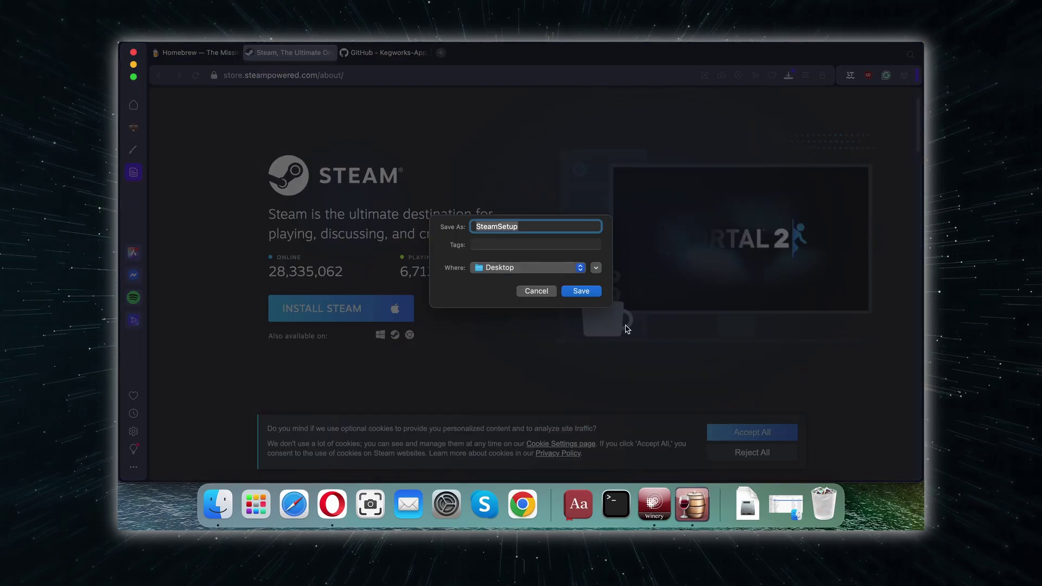
{"action": "left_click", "coordinate": [596, 293]}
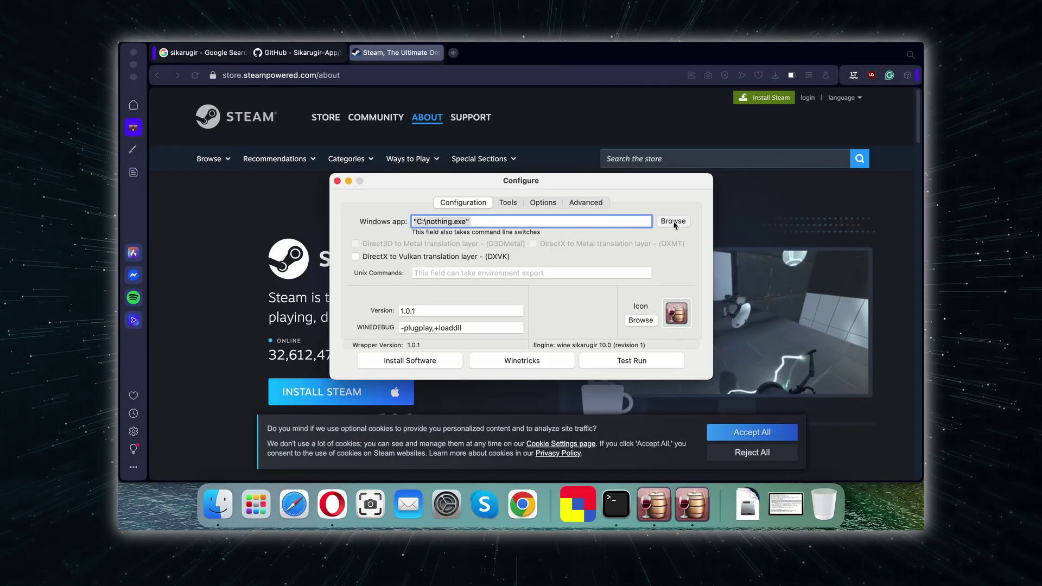
{"action": "left_click", "coordinate": [673, 222]}
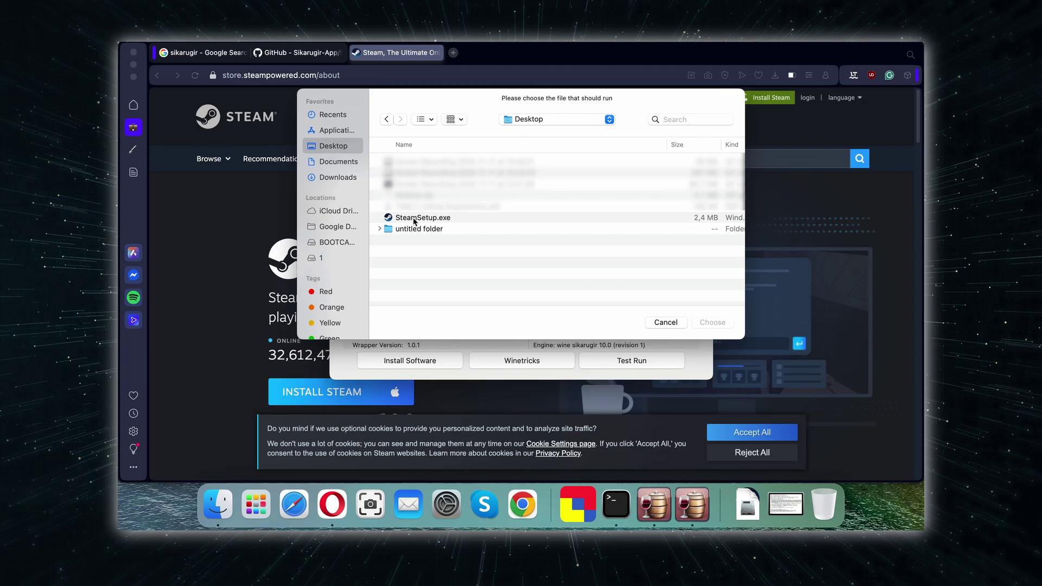
{"action": "left_click", "coordinate": [414, 220]}
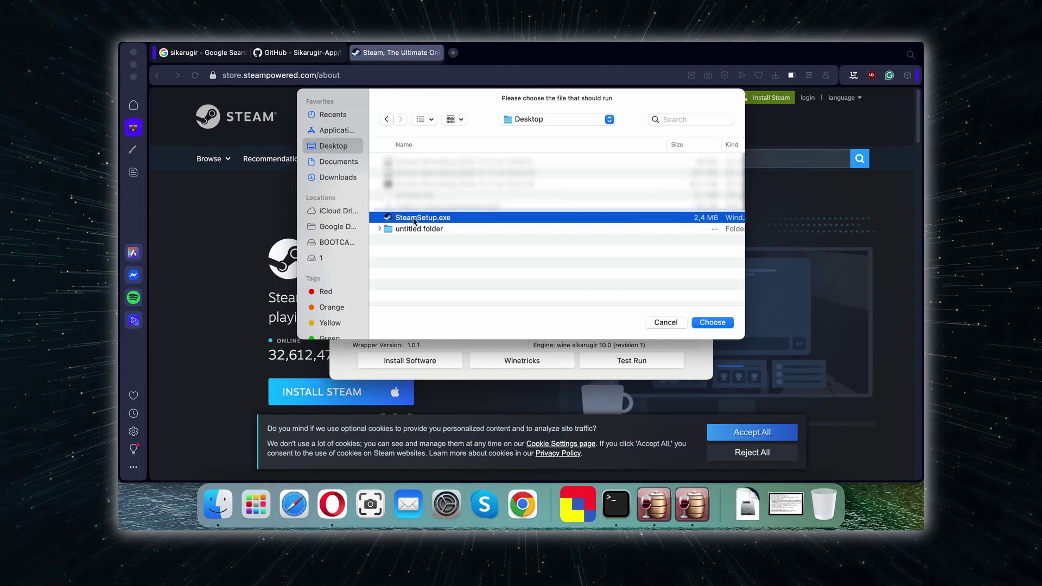
{"action": "double_click", "coordinate": [414, 220]}
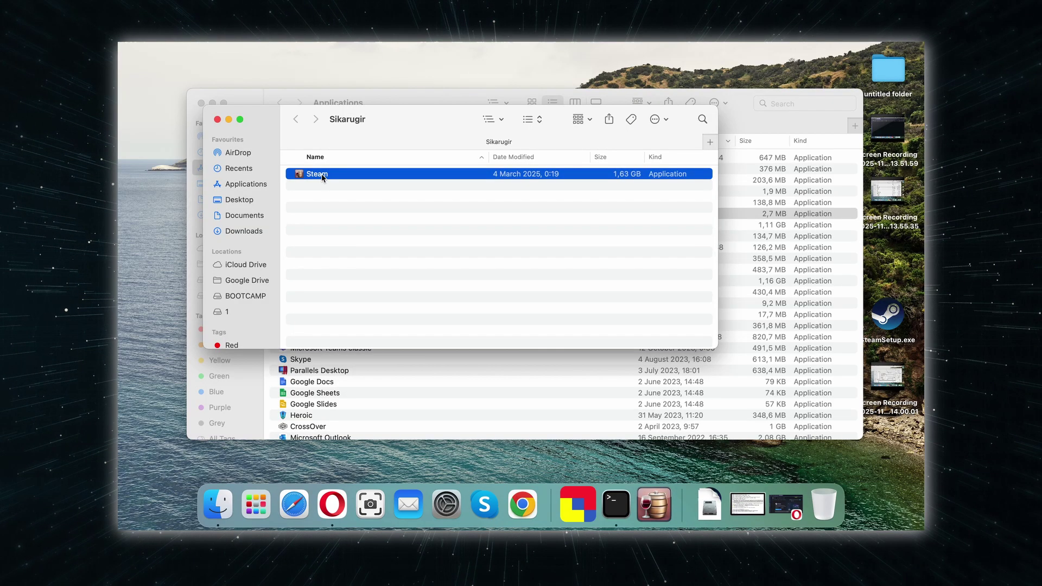
Install Steam in the wrapper, play DOOM from the library, and pin the wrapper to the Dock.
{"action": "double_click", "coordinate": [321, 174]}
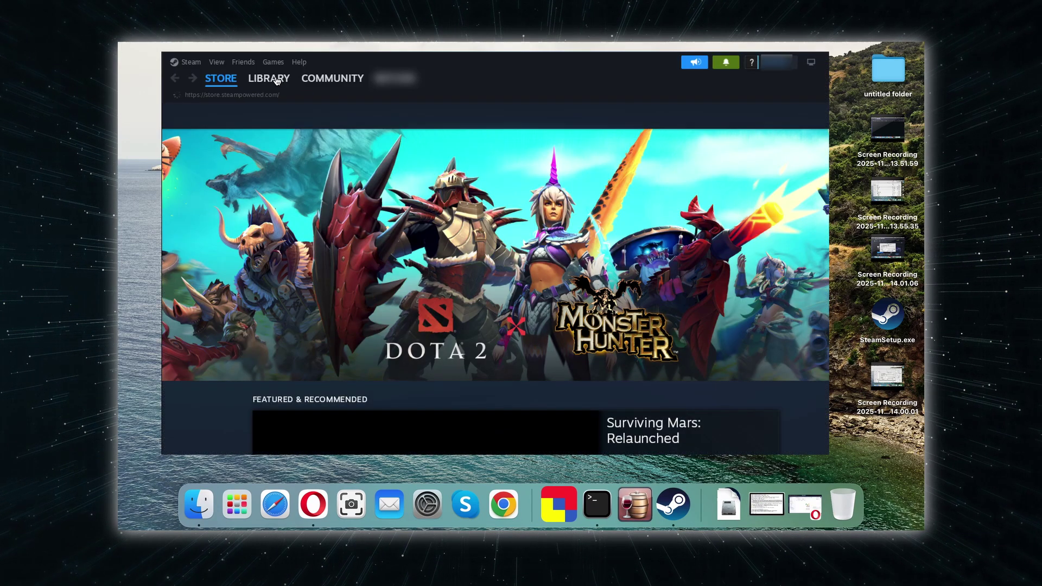
{"action": "left_click", "coordinate": [277, 80]}
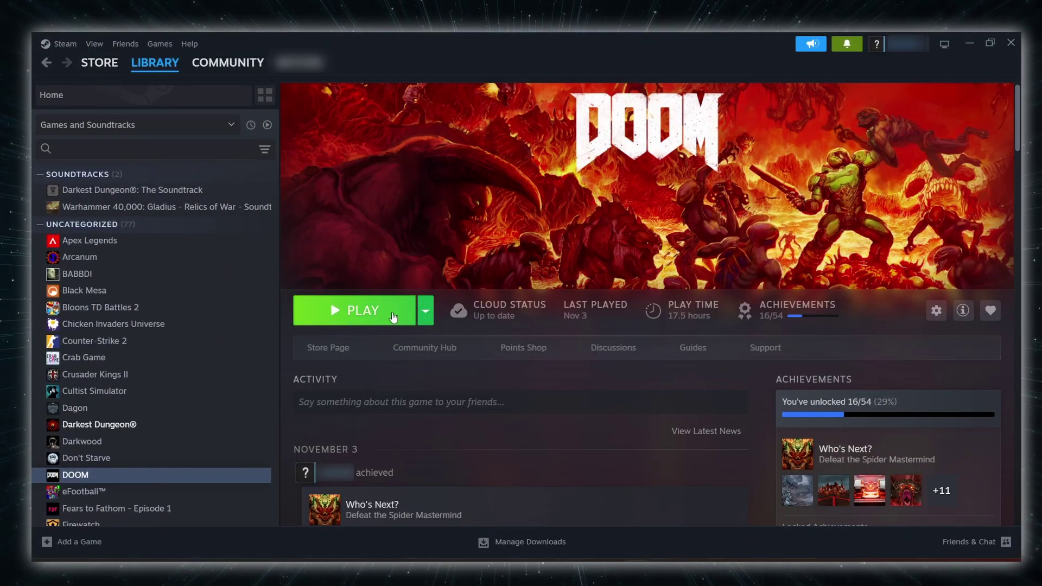
{"action": "left_click", "coordinate": [393, 316]}
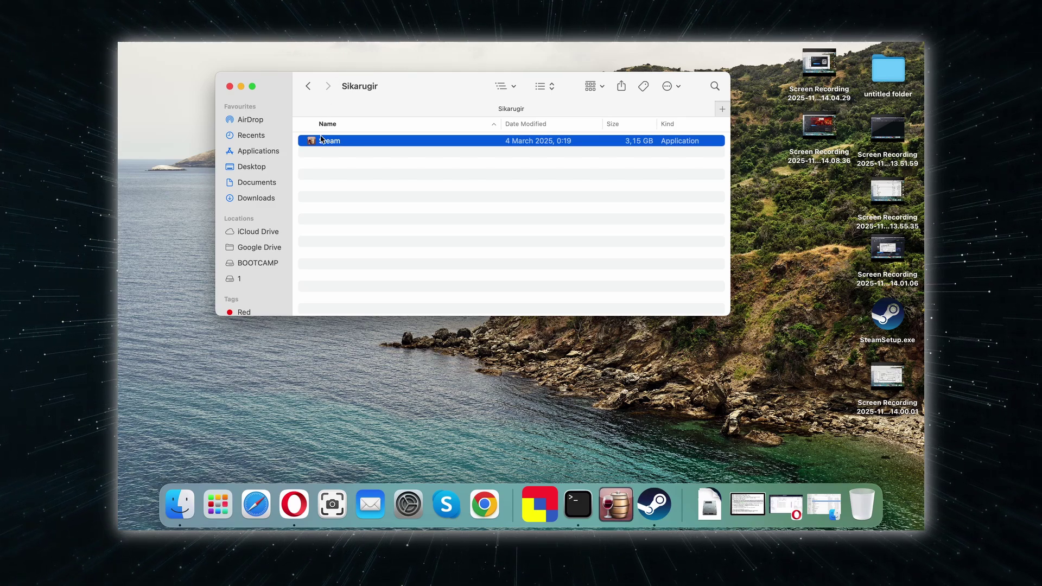
{"action": "left_click_drag", "start_coordinate": [323, 141], "coordinate": [392, 515]}
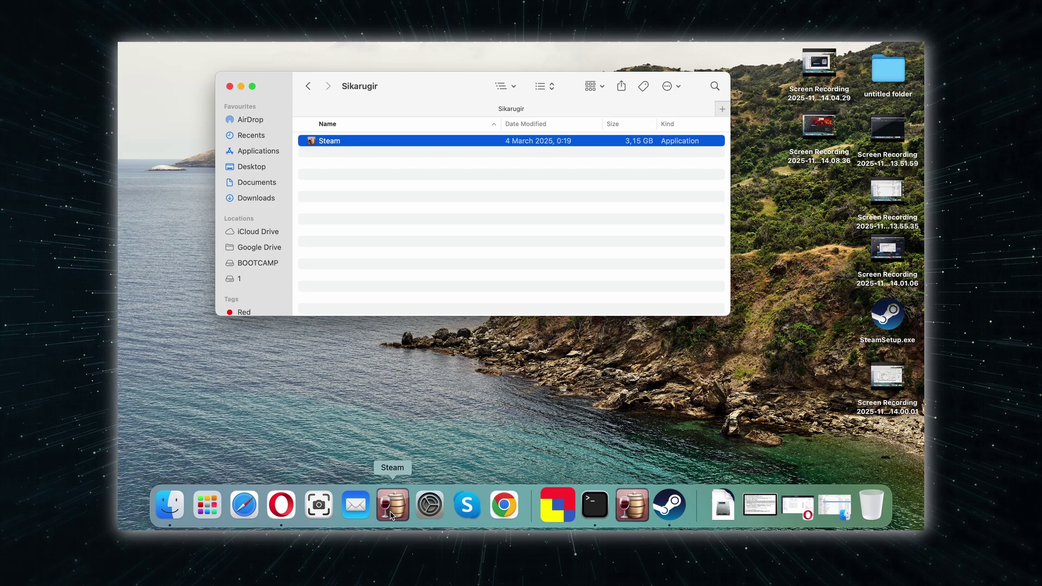